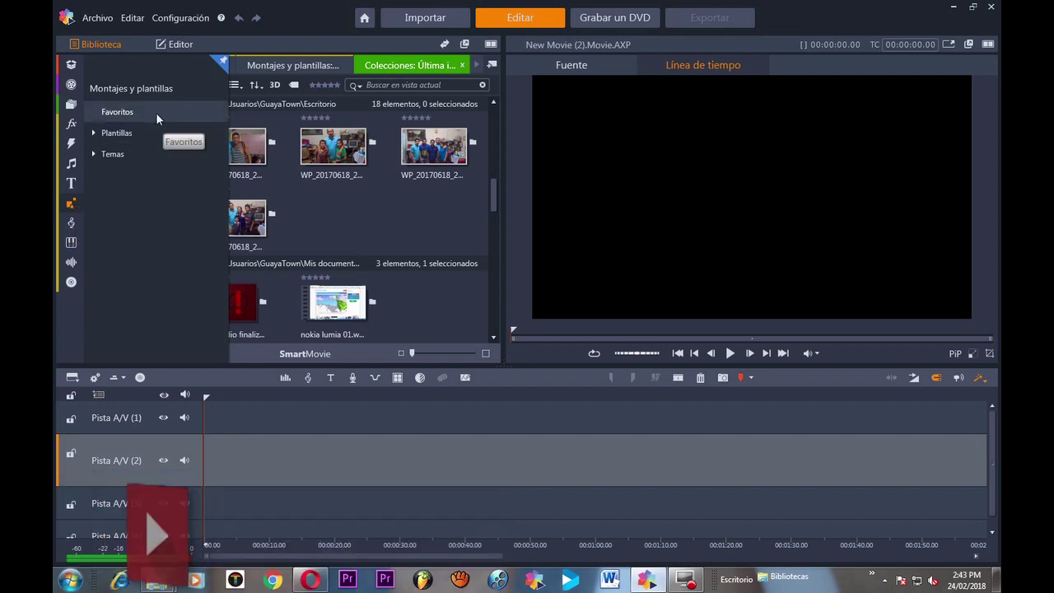
# - Load the Shatter 01 split-screen template from Plantillas into the Fuente source preview
pyautogui.click(127, 135)
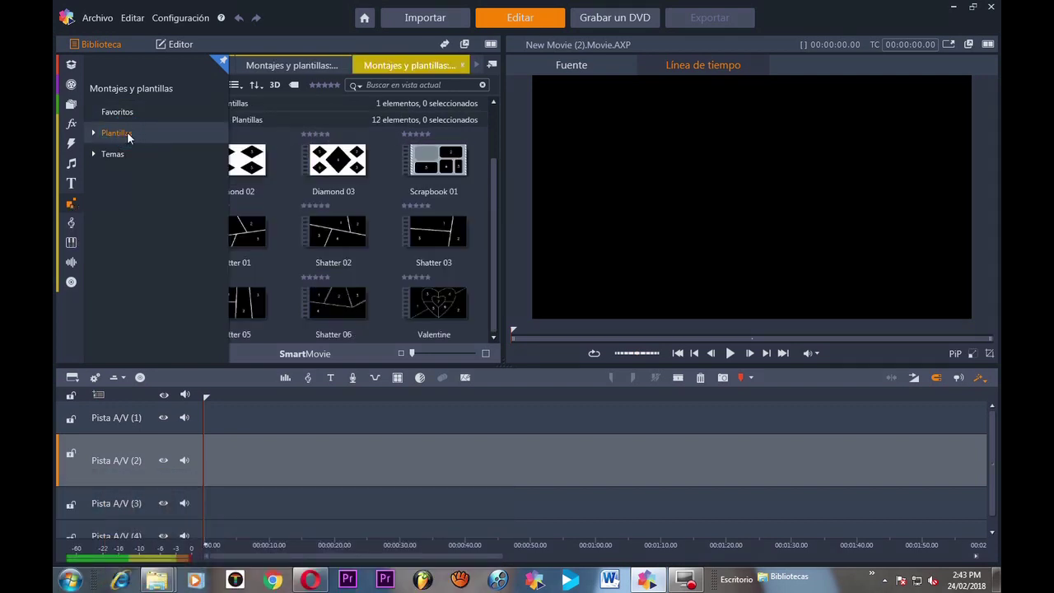
pyautogui.click(237, 239)
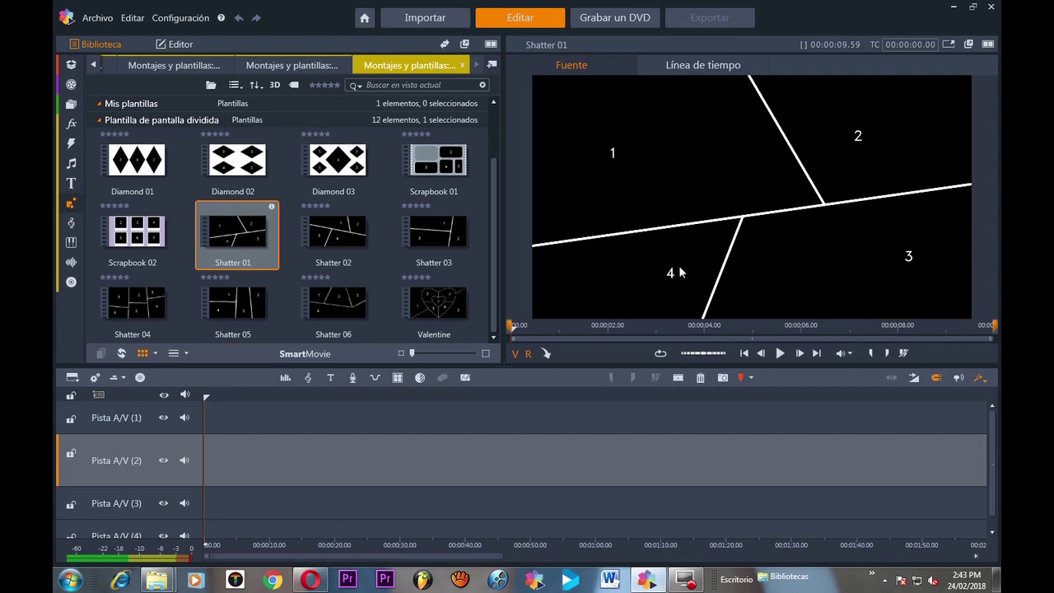
pyautogui.moveTo(70, 206)
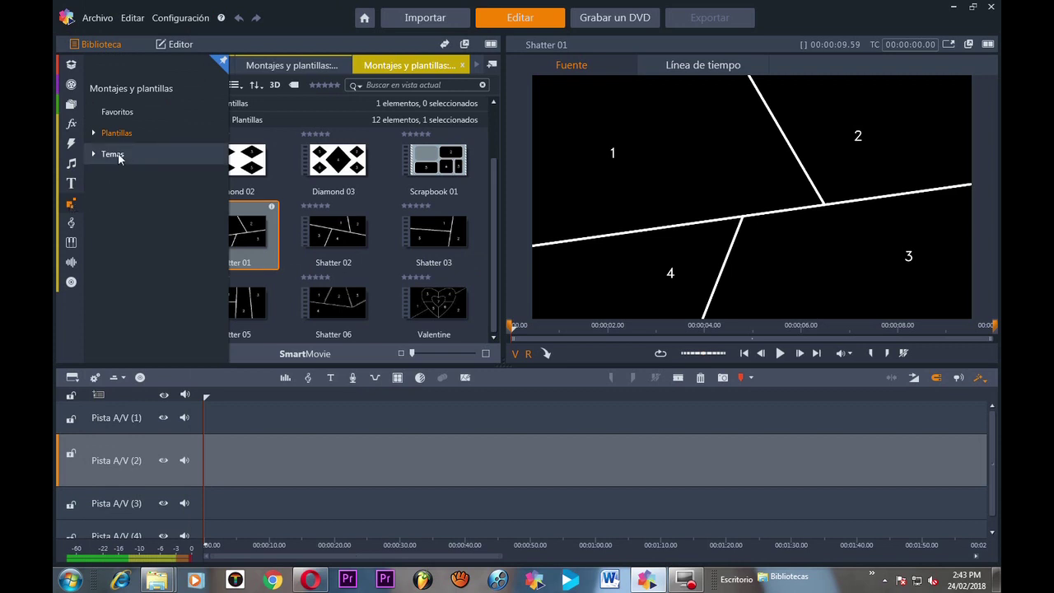
# - List all Temas theme montages, including Homenaje, in the library
pyautogui.click(95, 155)
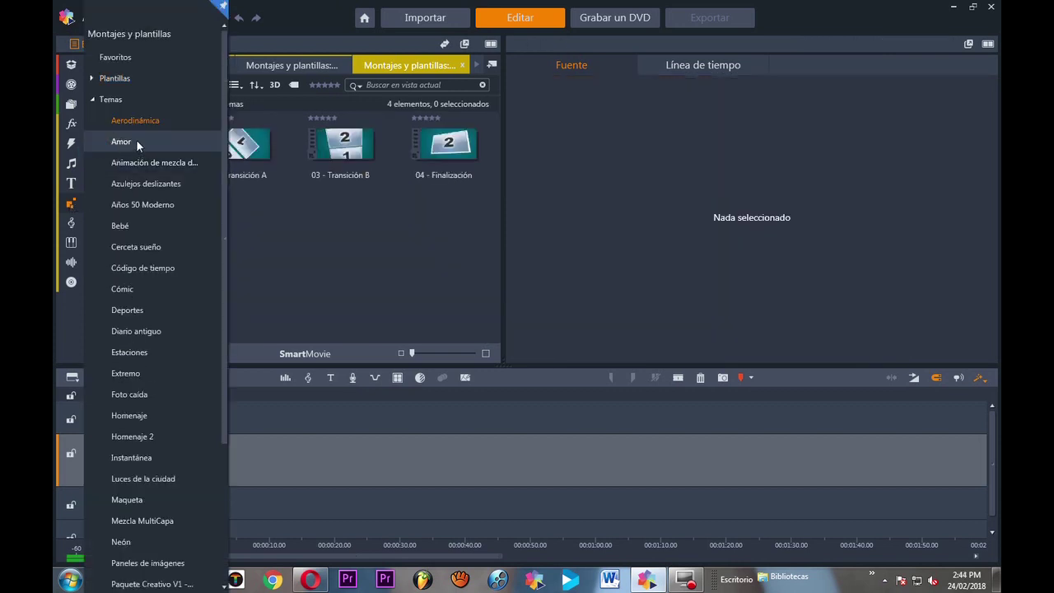
pyautogui.click(92, 100)
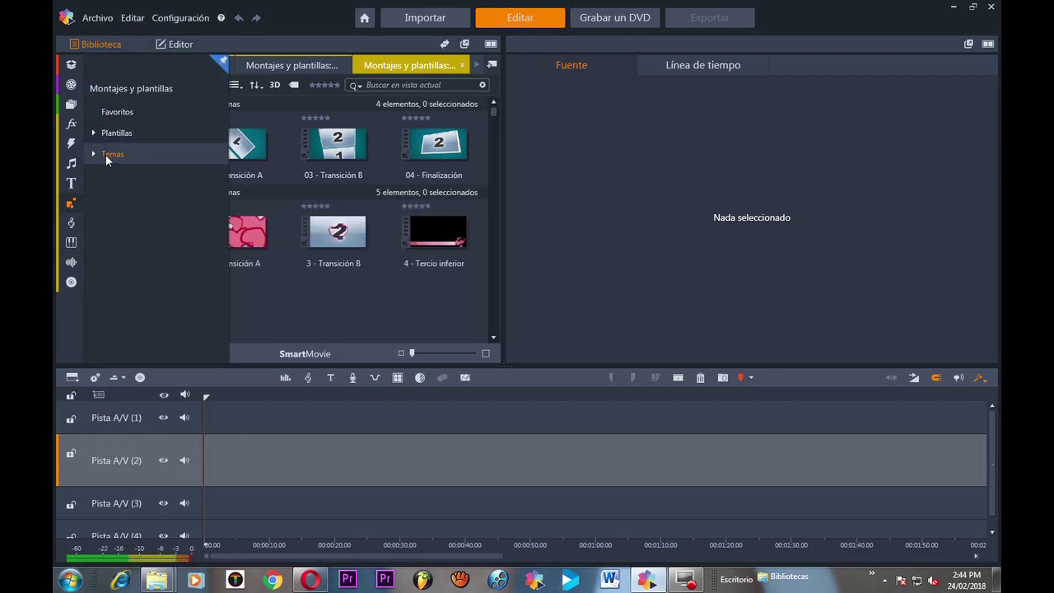
pyautogui.click(113, 156)
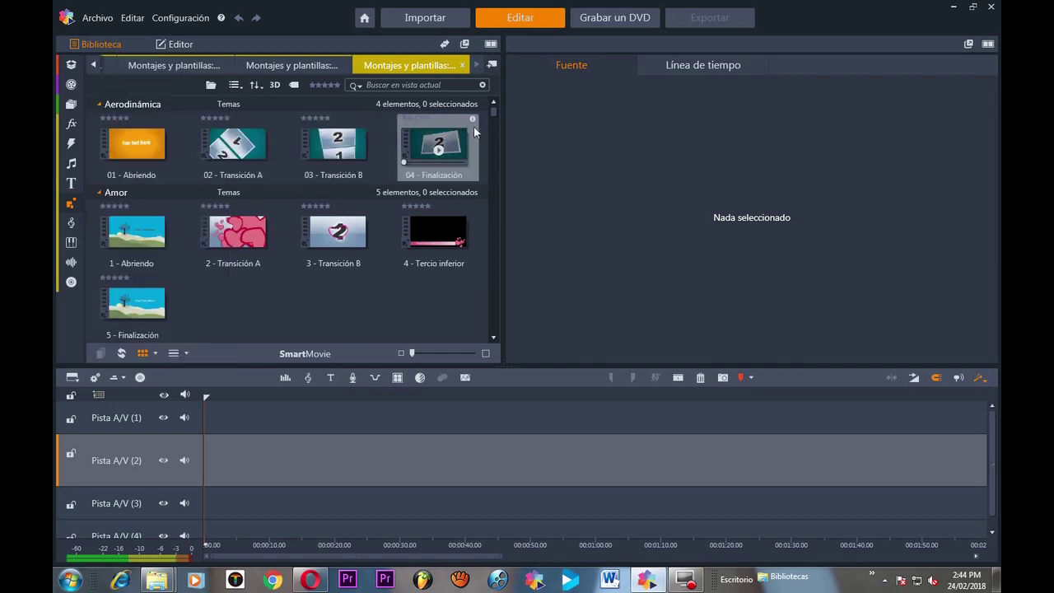
pyautogui.click(493, 112)
pyautogui.moveTo(493, 112)
pyautogui.mouseDown()
pyautogui.moveTo(499, 171)
pyautogui.moveTo(504, 103)
pyautogui.mouseUp()
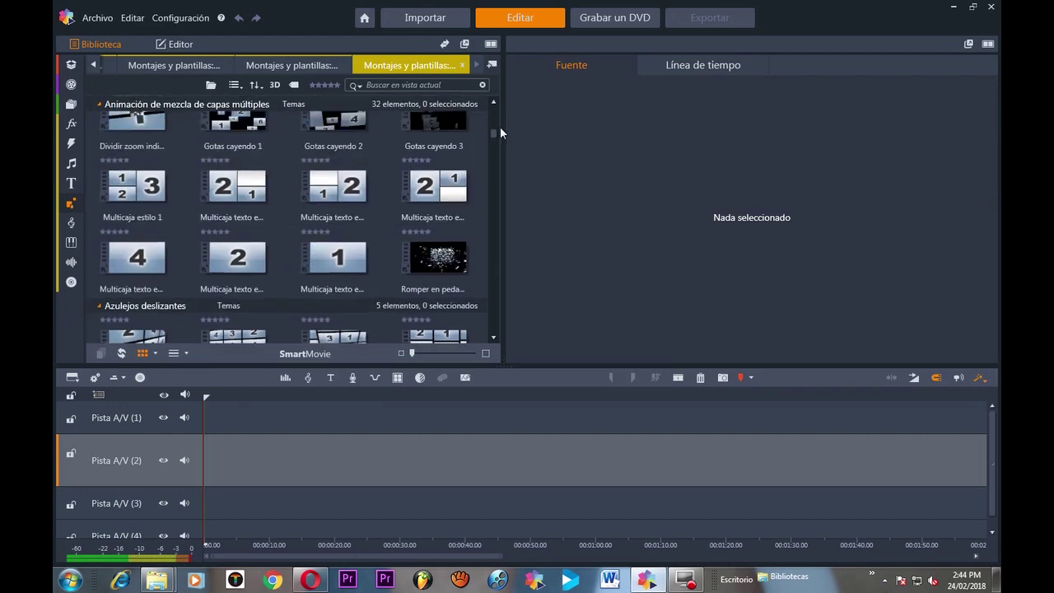
pyautogui.click(74, 163)
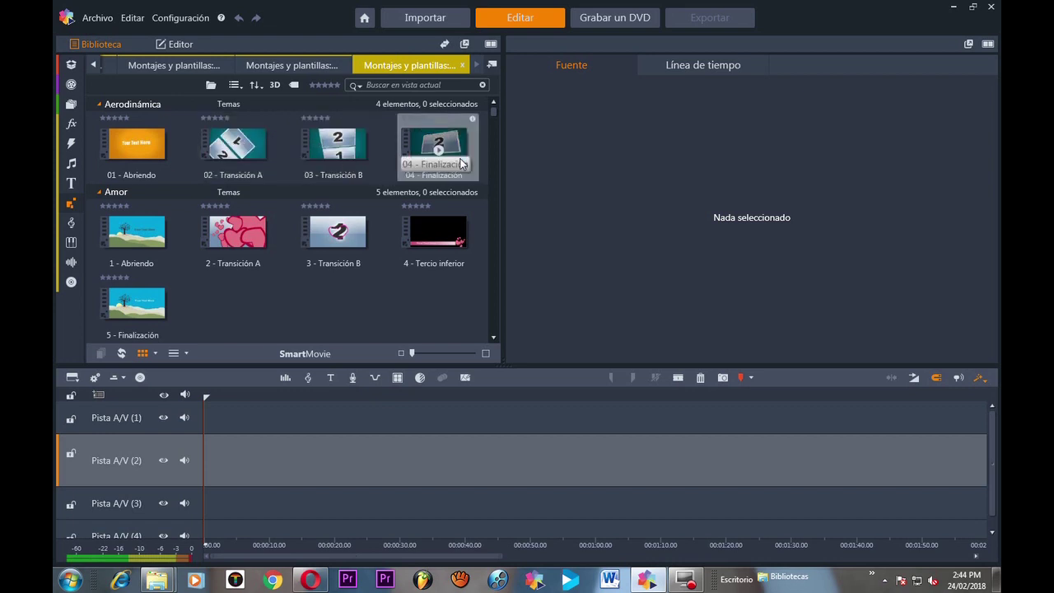
# - Check the Tutorial PhotoSlide photo folder, then return to the project timeline
pyautogui.moveTo(155, 580)
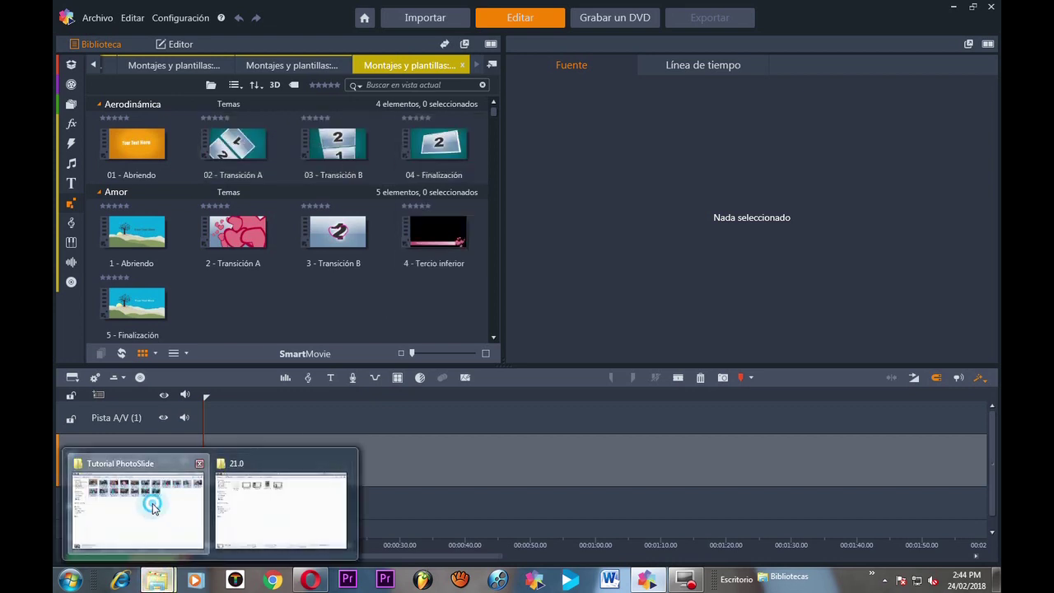
pyautogui.click(151, 506)
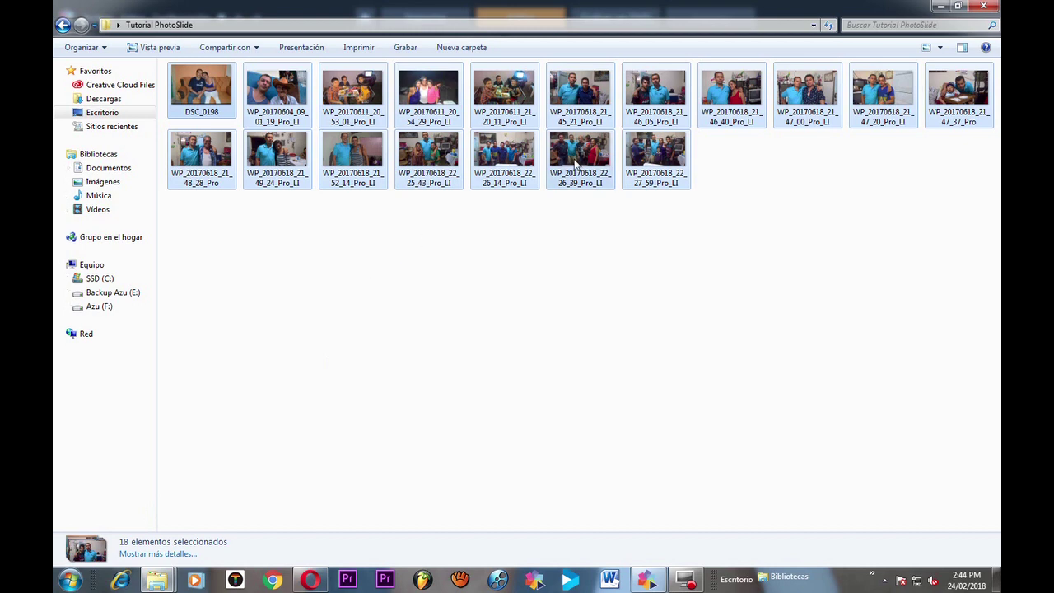
pyautogui.click(940, 10)
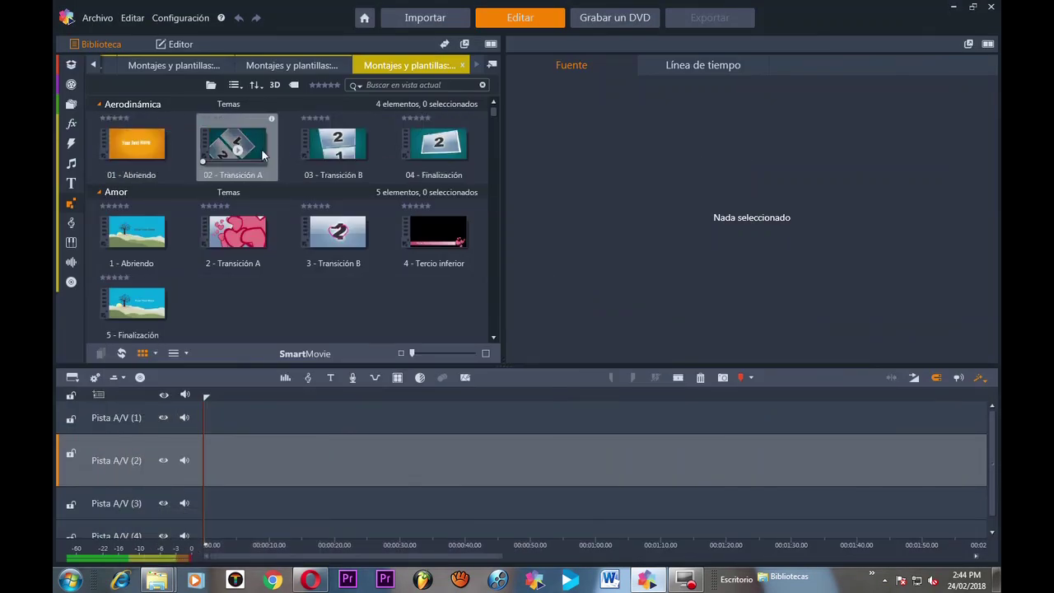
pyautogui.click(704, 65)
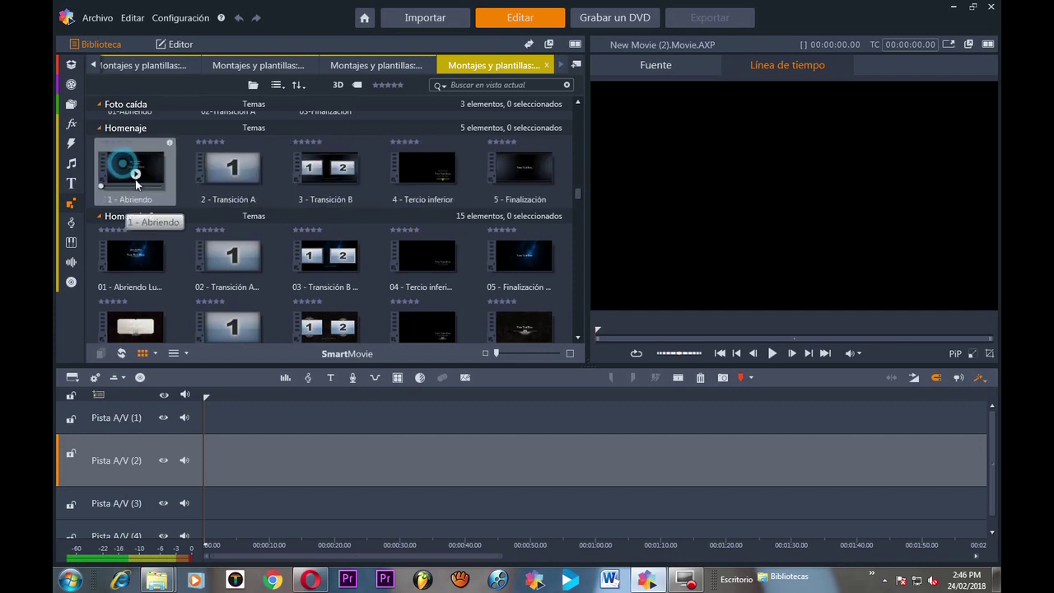
# - Add the Homenaje 1 - Abriendo, 2 - Transición A and 3 - Transición B montages to Pista A/V (2)
pyautogui.moveTo(124, 169); pyautogui.dragTo(206, 445)
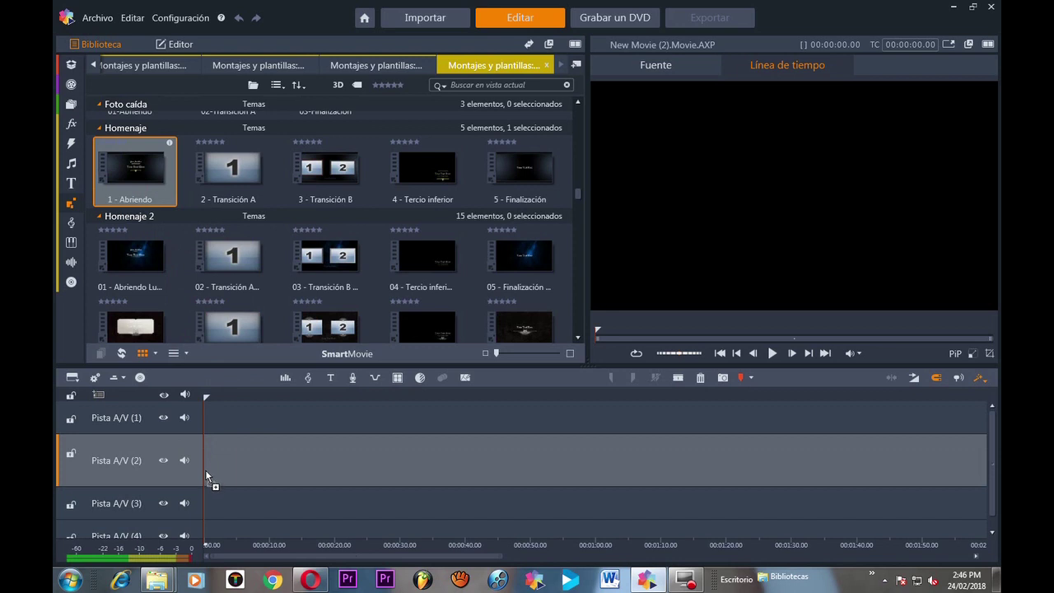
pyautogui.moveTo(205, 470)
pyautogui.mouseDown()
pyautogui.moveTo(213, 417)
pyautogui.moveTo(207, 464)
pyautogui.mouseUp()
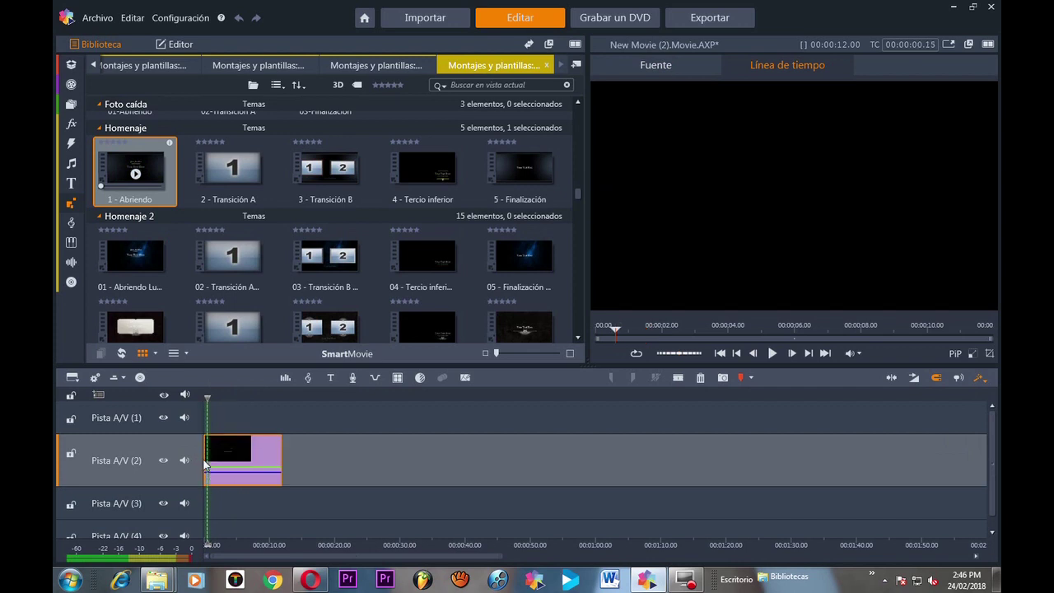
pyautogui.moveTo(234, 183); pyautogui.dragTo(299, 449)
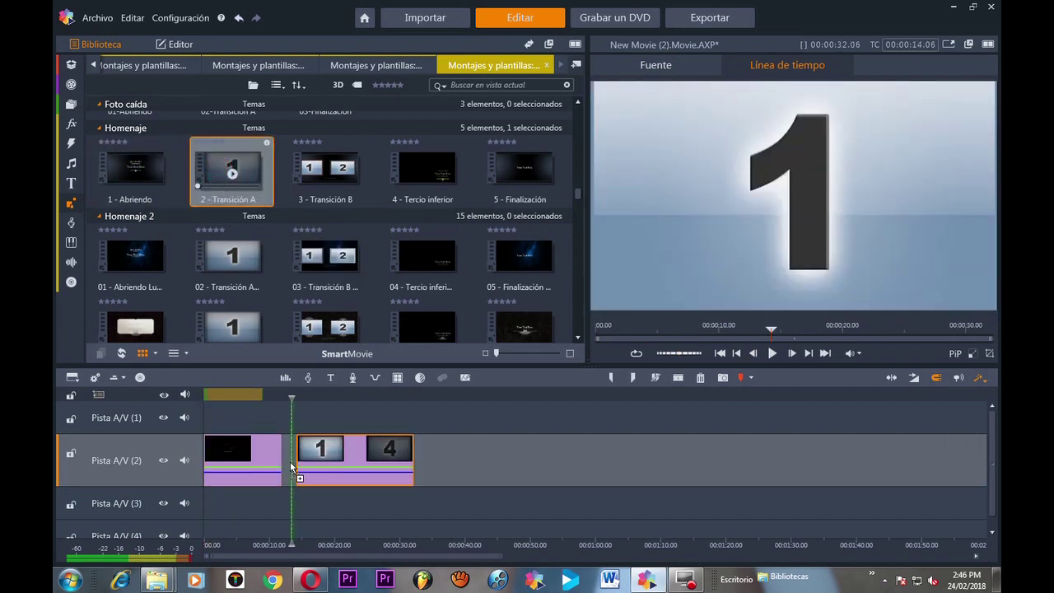
pyautogui.click(315, 176)
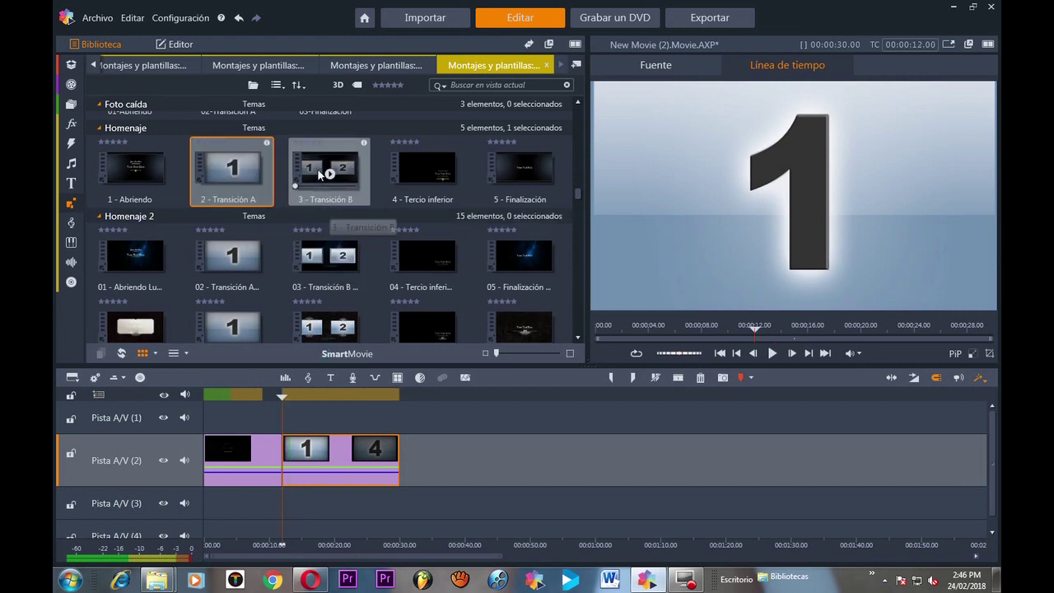
pyautogui.moveTo(346, 234); pyautogui.dragTo(407, 468)
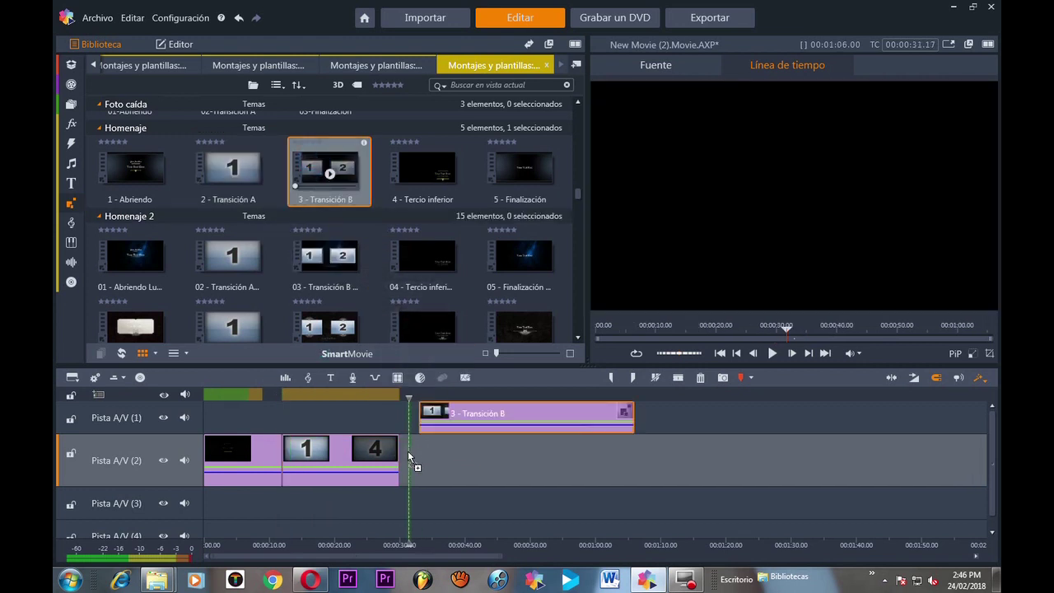
pyautogui.moveTo(407, 467); pyautogui.dragTo(404, 467)
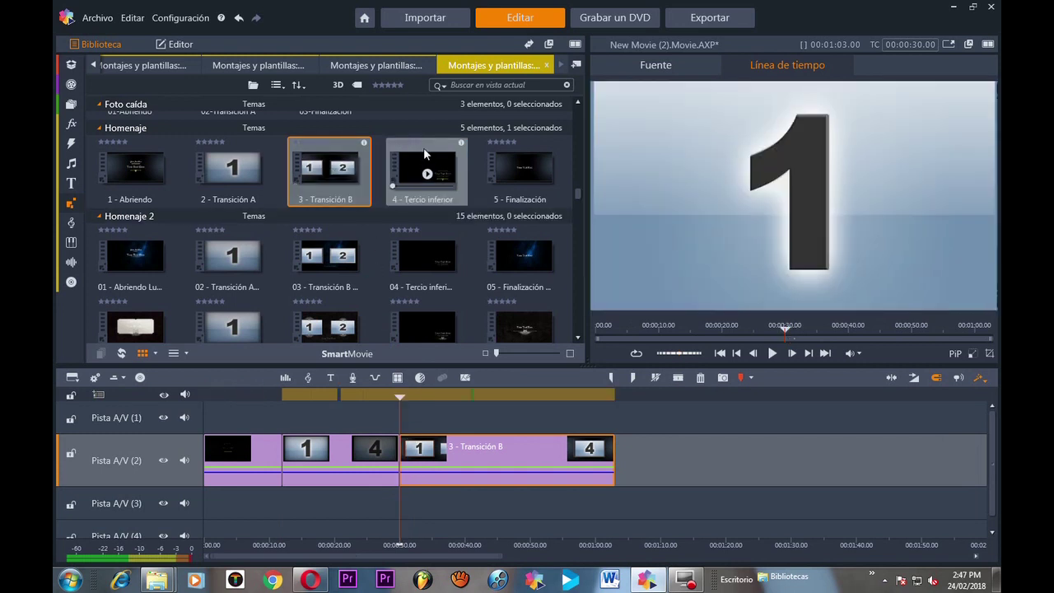
# - Append another 2 - Transición A and the 5 - Finalización montage at the timeline end
pyautogui.moveTo(233, 164)
pyautogui.mouseDown()
pyautogui.moveTo(568, 353)
pyautogui.moveTo(627, 462)
pyautogui.mouseUp()
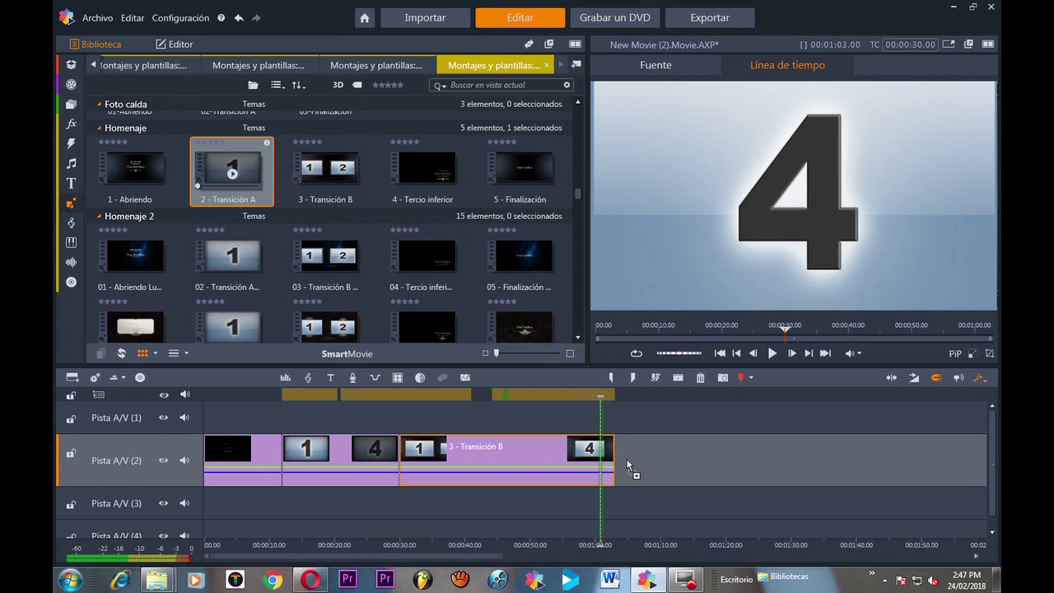
pyautogui.moveTo(627, 467); pyautogui.dragTo(628, 462)
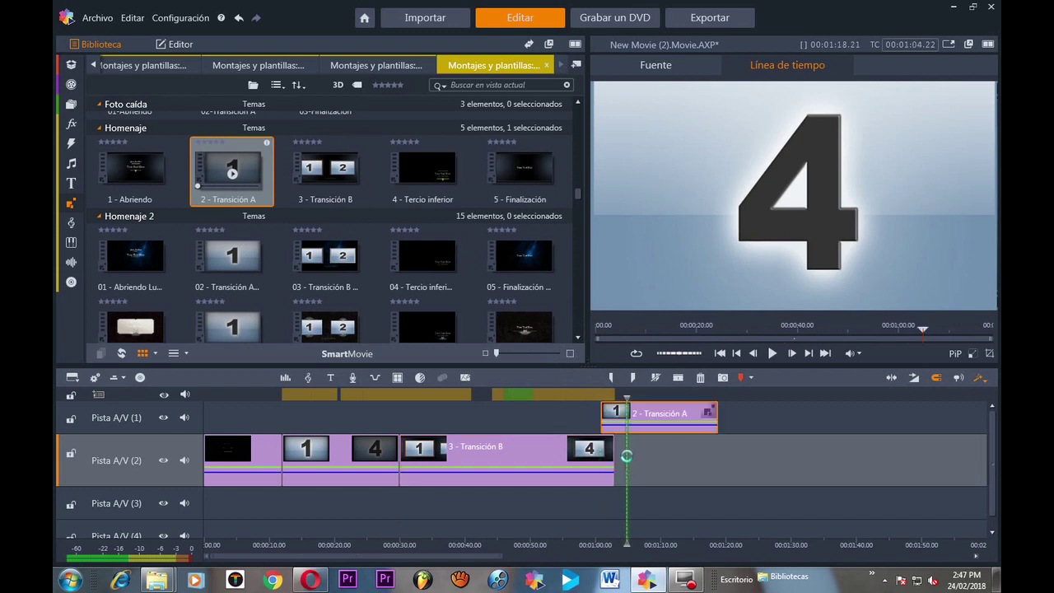
pyautogui.moveTo(642, 458); pyautogui.dragTo(630, 463)
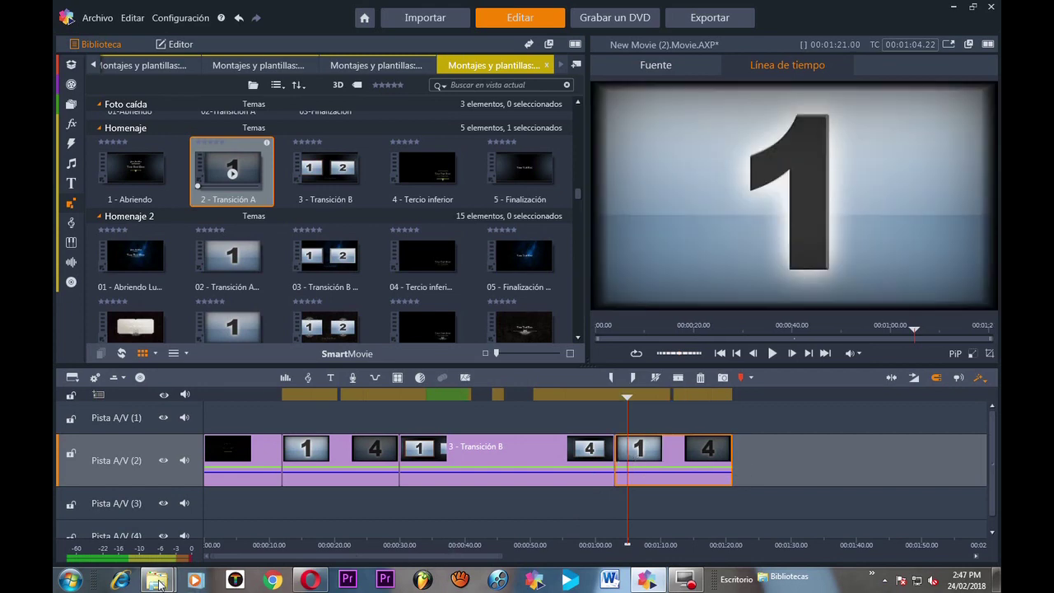
pyautogui.moveTo(156, 579)
pyautogui.click(161, 515)
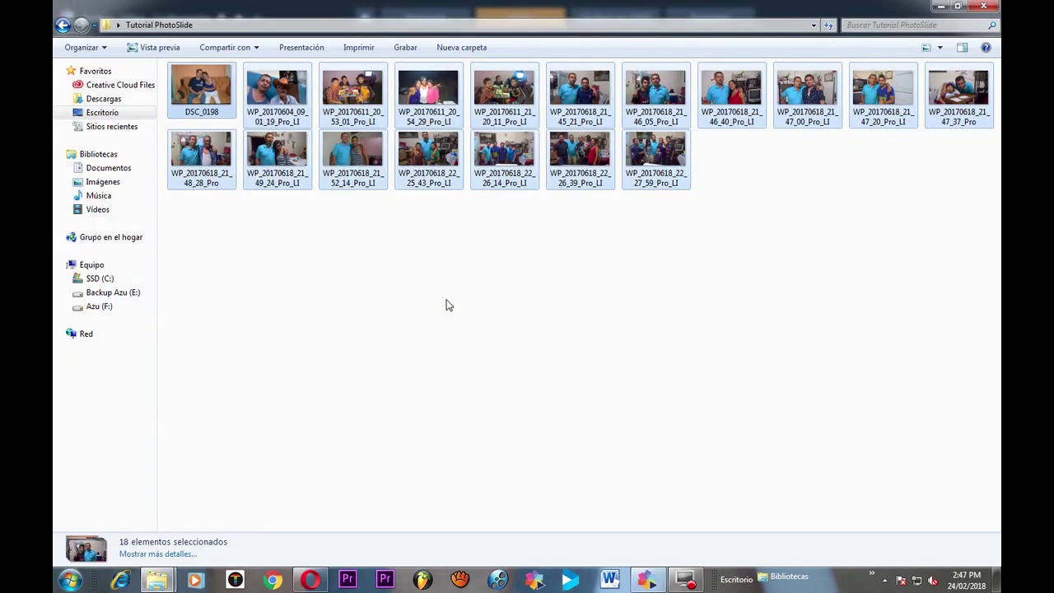
pyautogui.click(939, 7)
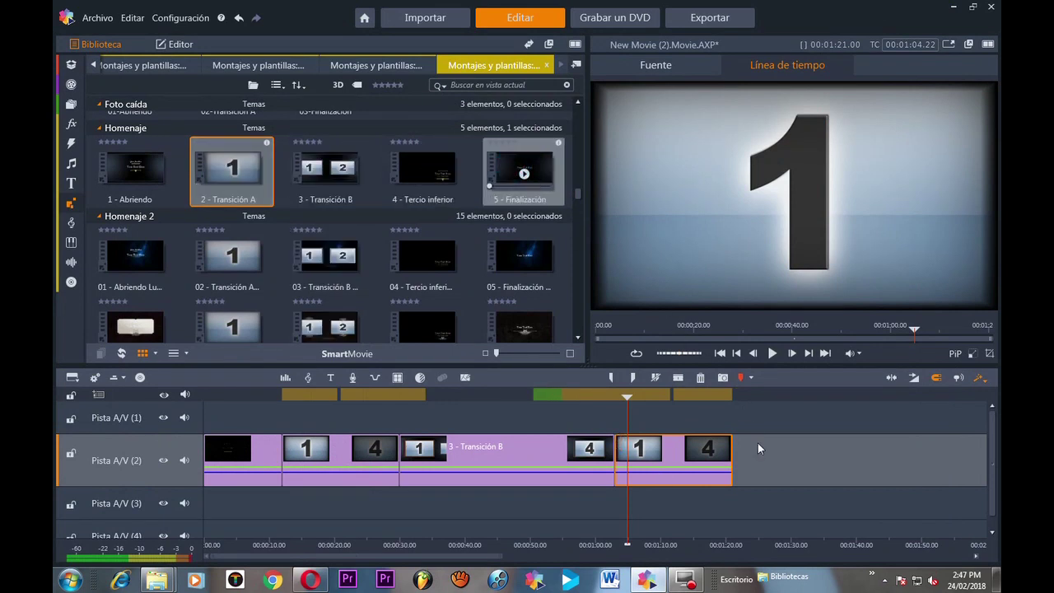
pyautogui.moveTo(742, 464); pyautogui.dragTo(740, 465)
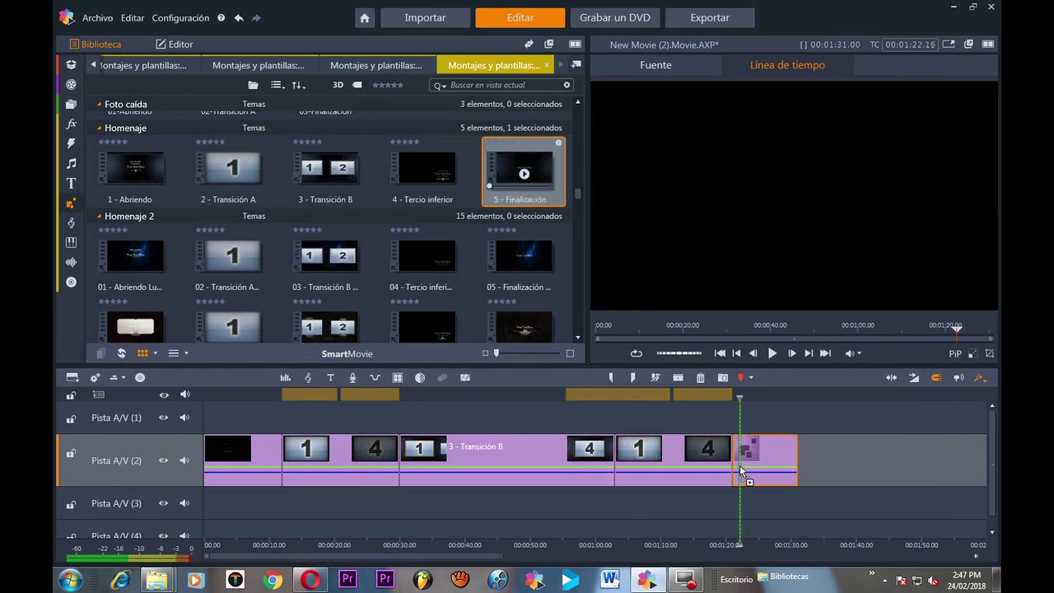
# - In the opening montage editor, set Texto 1 to 'Reunion Familiar' and Texto 2 to 'Familia Flores'
pyautogui.rightClick(238, 458)
pyautogui.click(281, 201)
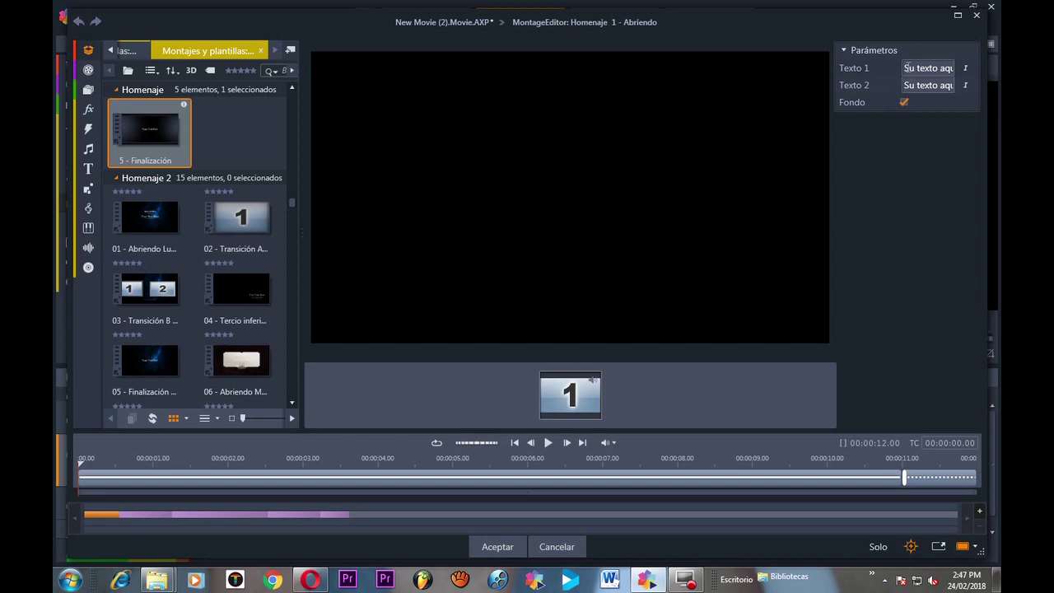
pyautogui.click(939, 67)
pyautogui.write('Reunion Familiar')
pyautogui.press('Tab')
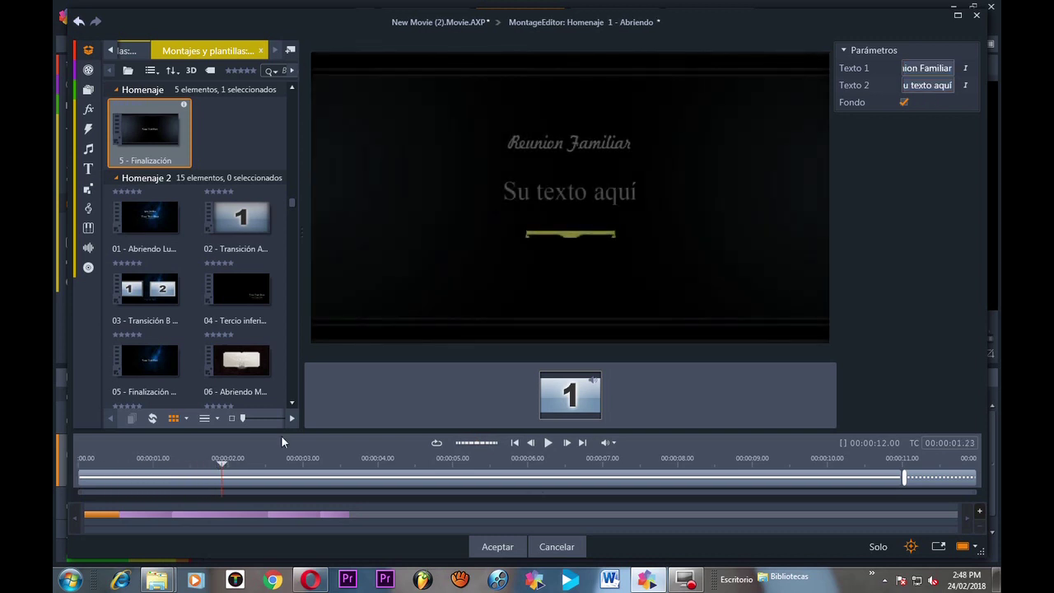
pyautogui.tripleClick(941, 86)
pyautogui.write('Familia Flores')
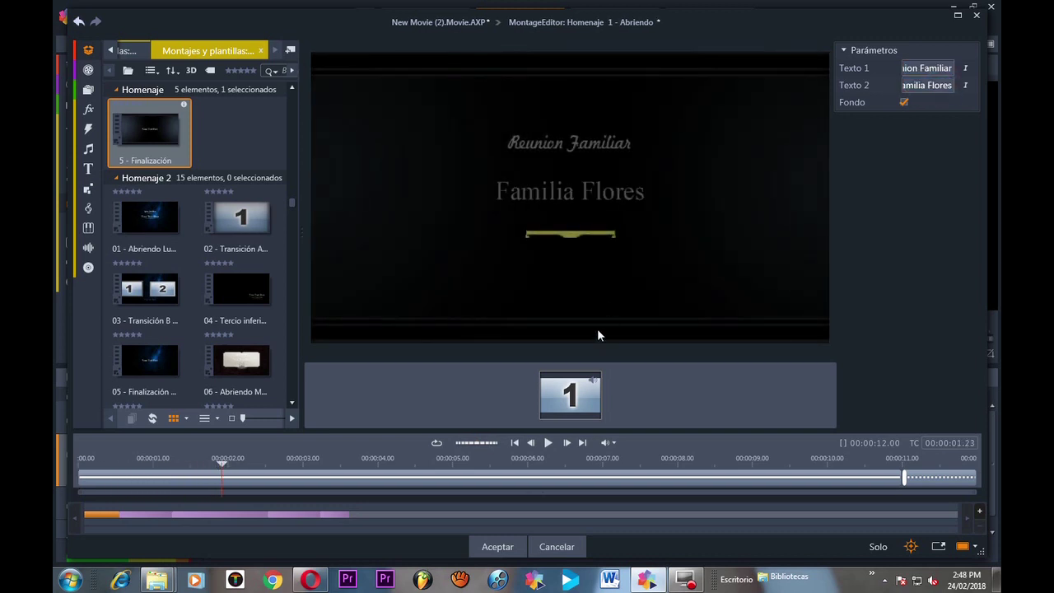
# - Drag the 18 selected photos from the Tutorial PhotoSlide folder toward the editor
pyautogui.moveTo(161, 583)
pyautogui.click(163, 491)
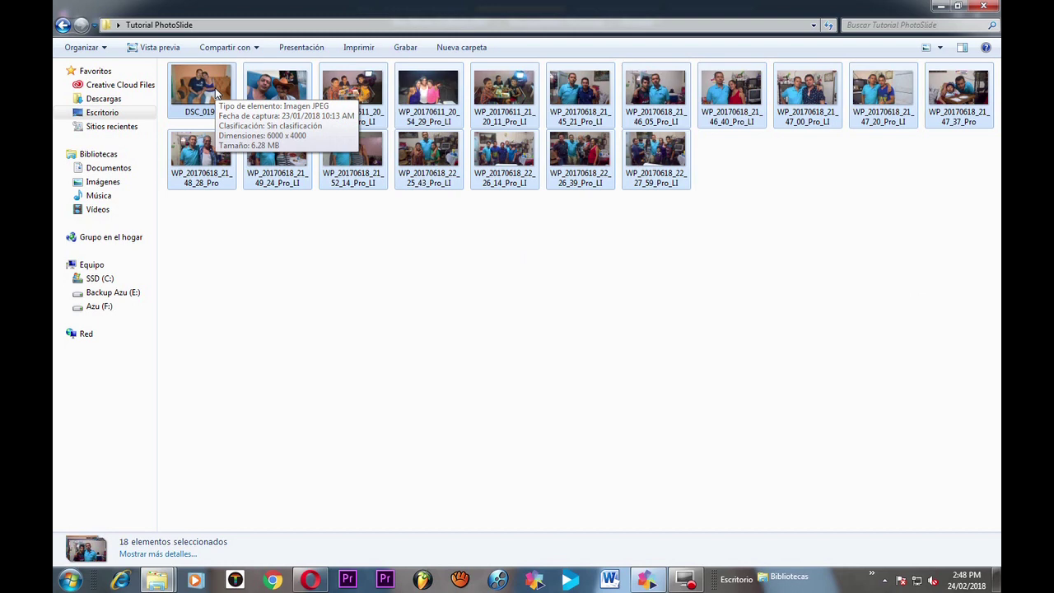
pyautogui.moveTo(216, 93)
pyautogui.mouseDown()
pyautogui.moveTo(652, 577)
pyautogui.moveTo(210, 242)
pyautogui.mouseUp()
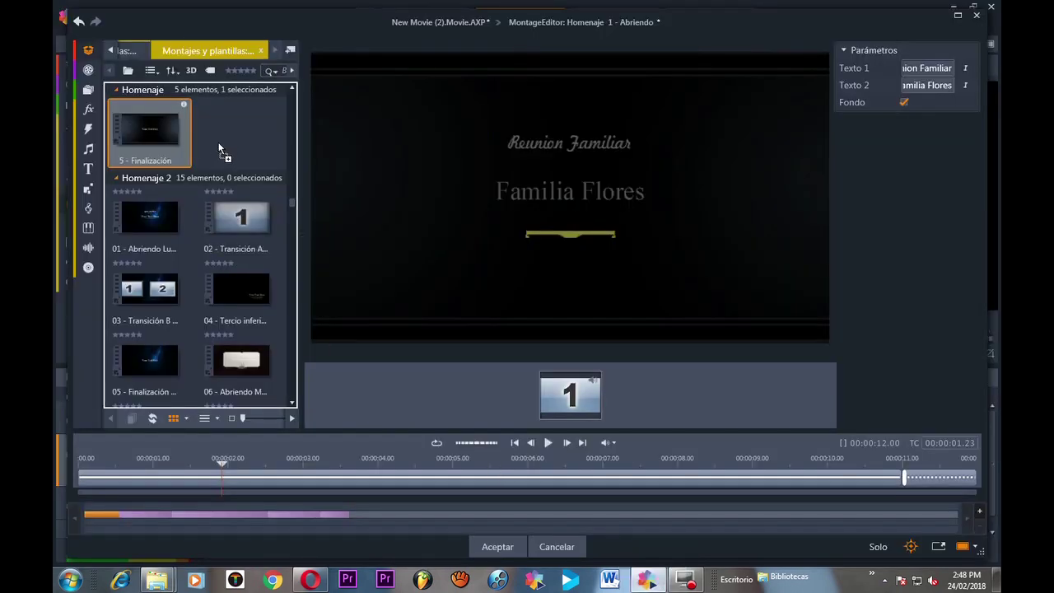
# - Import the 18 family photos, drop DSC_0198 into the montage photo slot, and accept the edits
pyautogui.moveTo(219, 148); pyautogui.dragTo(218, 144)
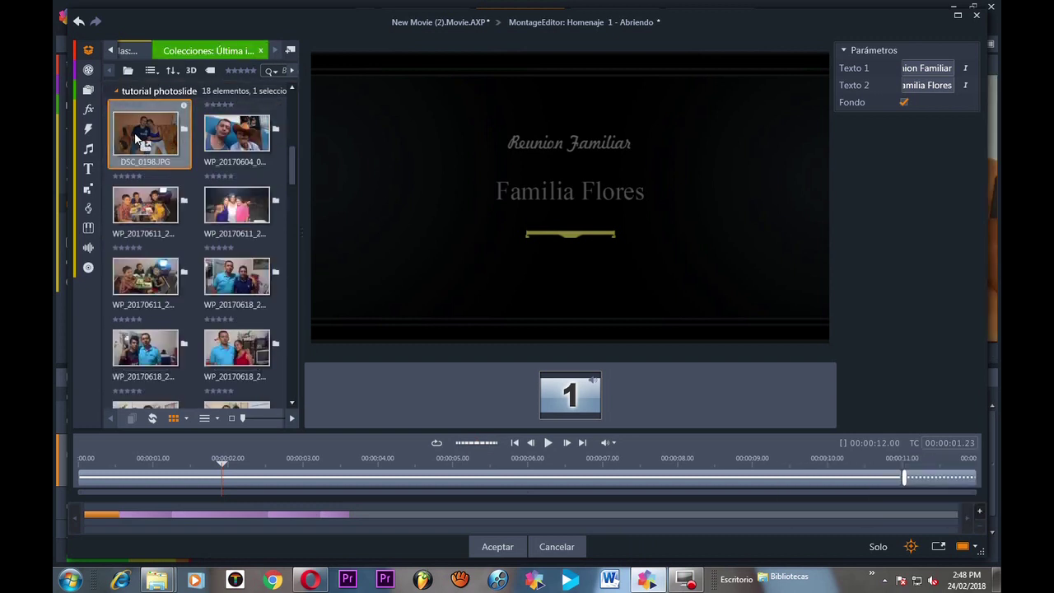
pyautogui.moveTo(138, 142); pyautogui.dragTo(569, 401)
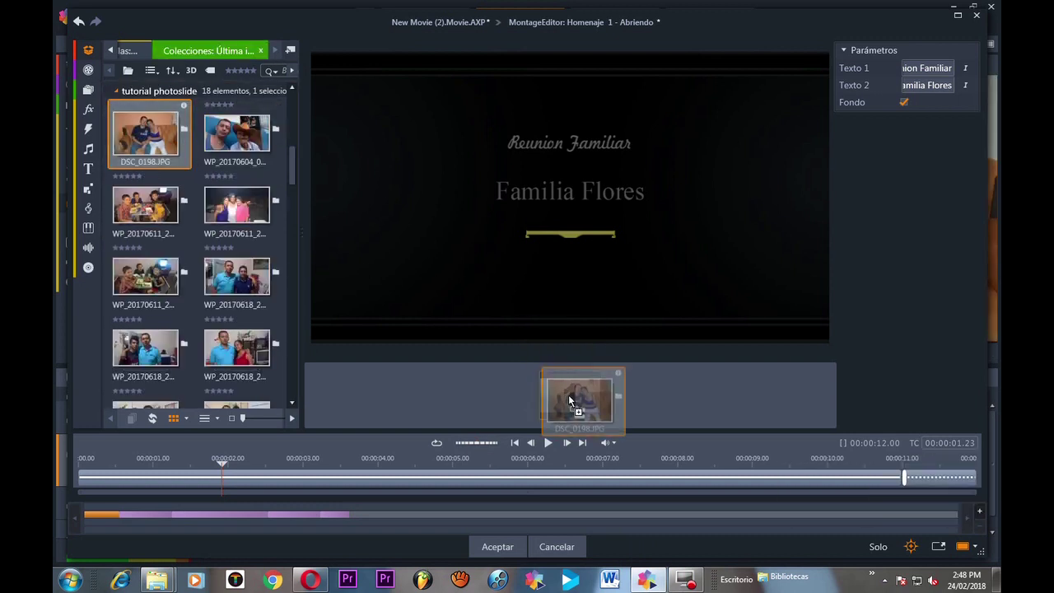
pyautogui.moveTo(568, 401); pyautogui.dragTo(568, 402)
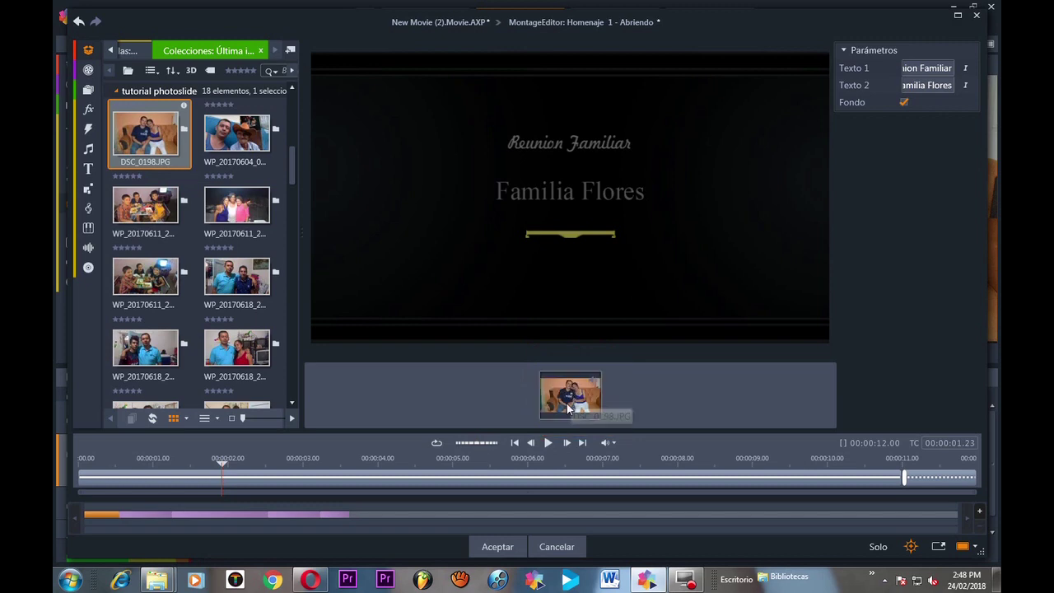
pyautogui.click(494, 545)
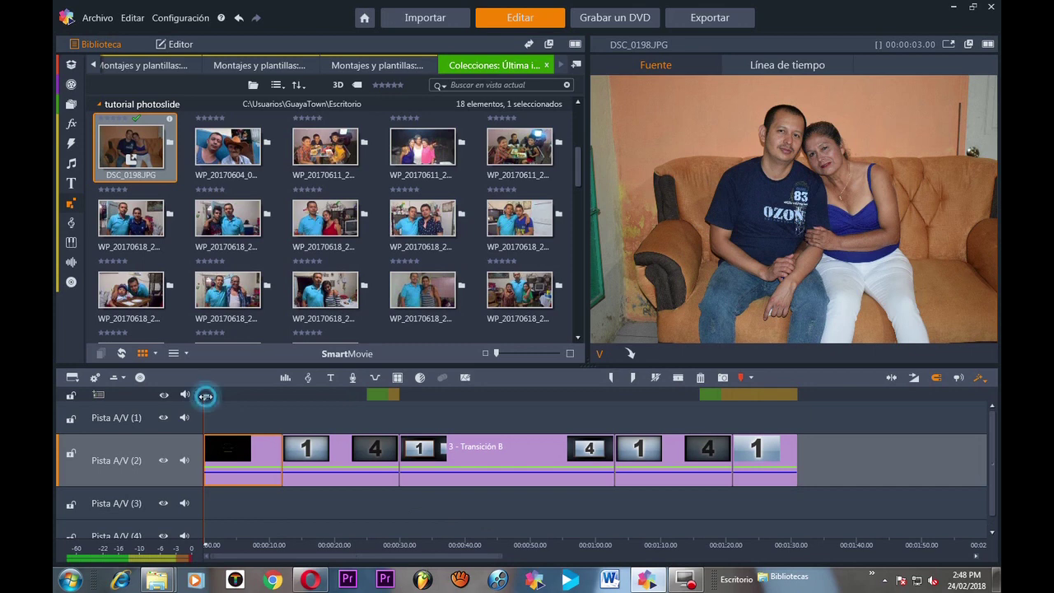
# - Fill slots 1–4 of the 2 - Transición A montage with family photos and accept
pyautogui.moveTo(206, 397); pyautogui.dragTo(239, 398)
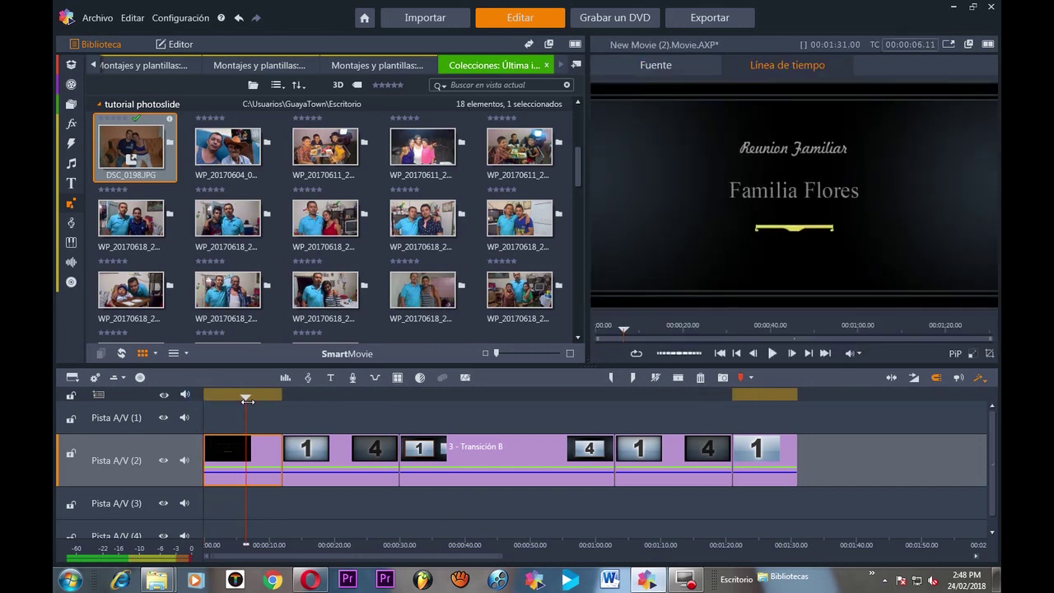
pyautogui.click(321, 457)
pyautogui.rightClick(324, 451)
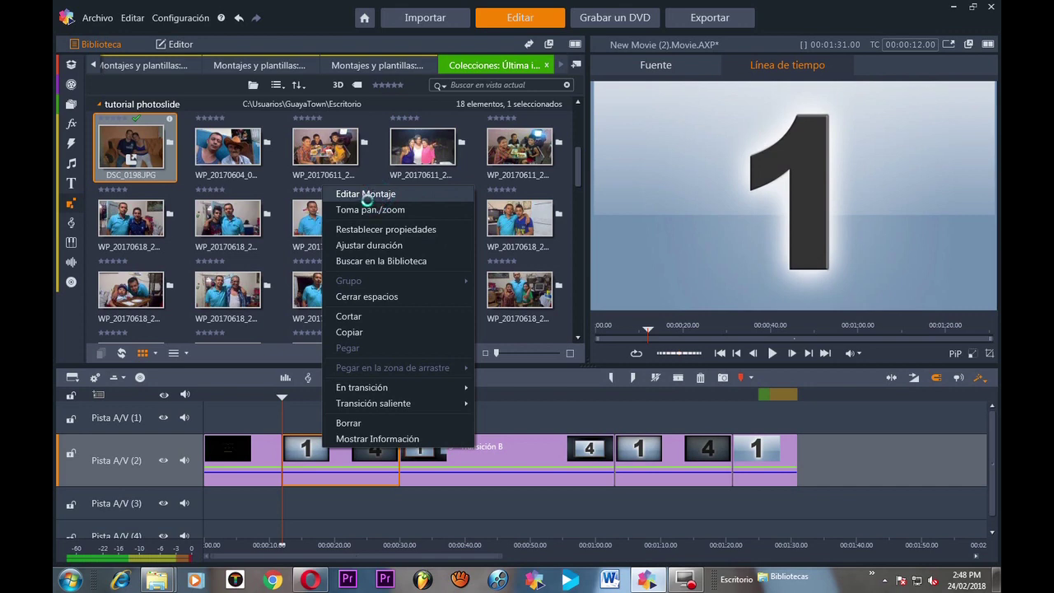
pyautogui.click(369, 194)
pyautogui.moveTo(255, 132); pyautogui.dragTo(553, 405)
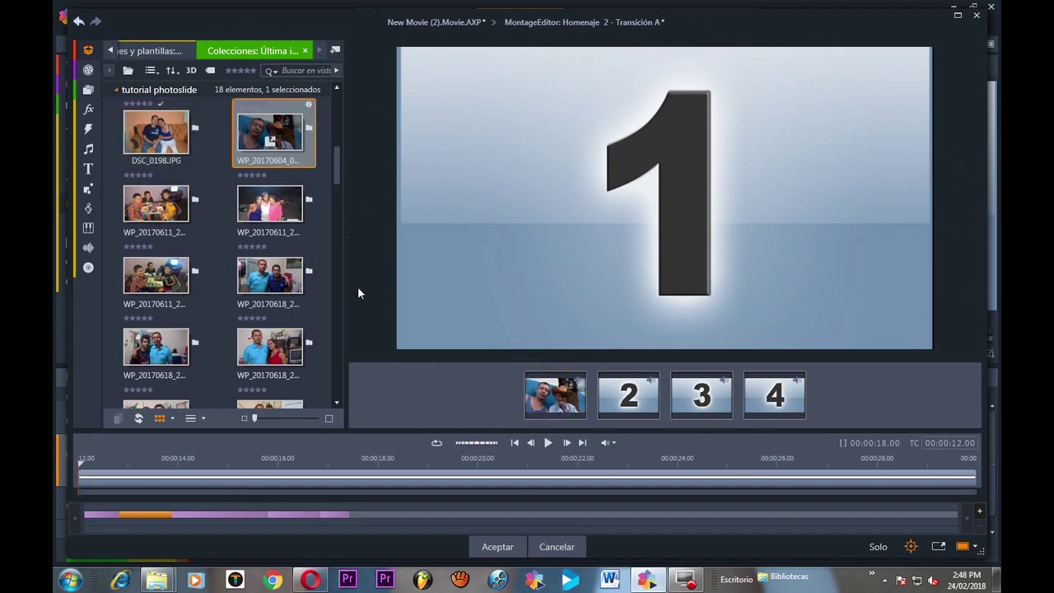
pyautogui.moveTo(270, 203); pyautogui.dragTo(633, 396)
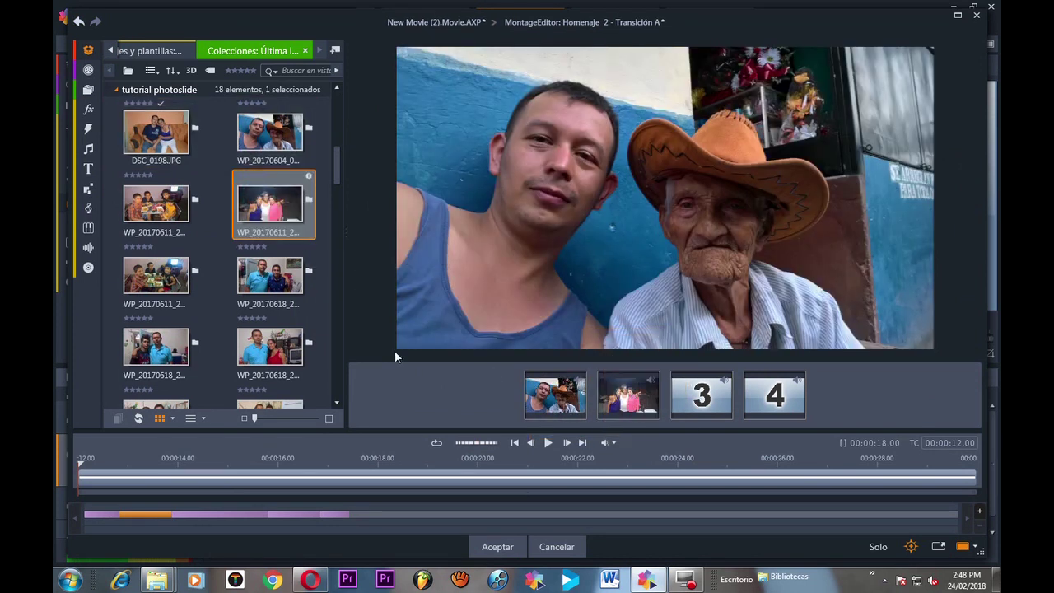
pyautogui.moveTo(155, 275); pyautogui.dragTo(706, 399)
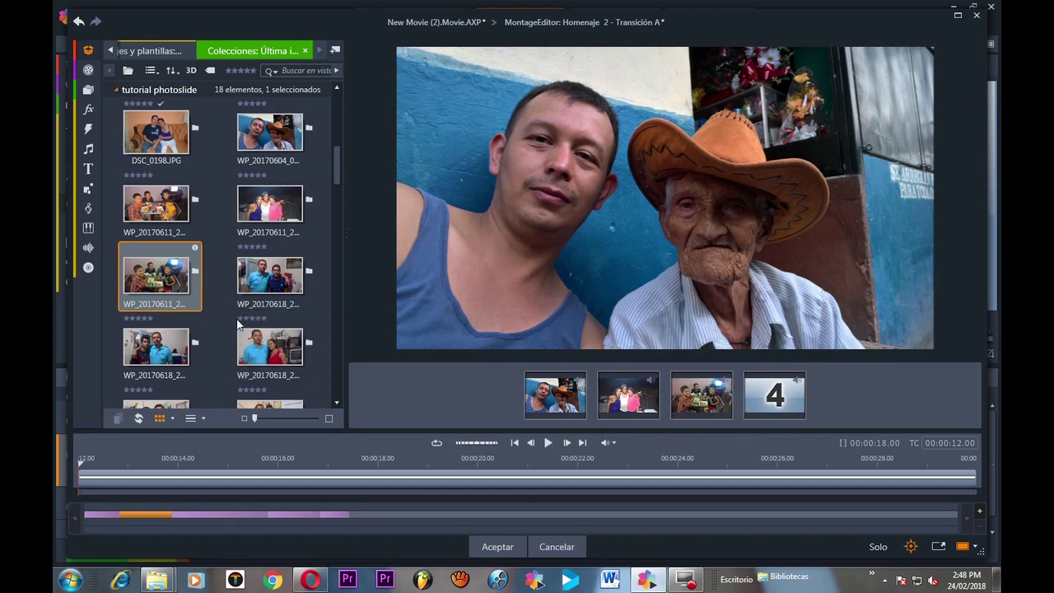
pyautogui.moveTo(173, 346); pyautogui.dragTo(782, 404)
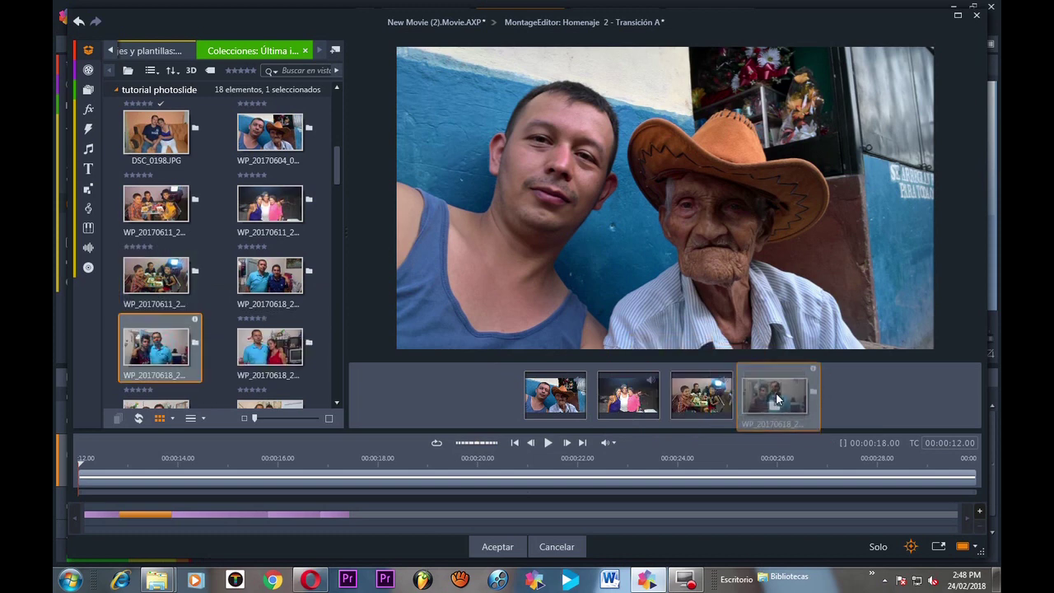
pyautogui.click(498, 547)
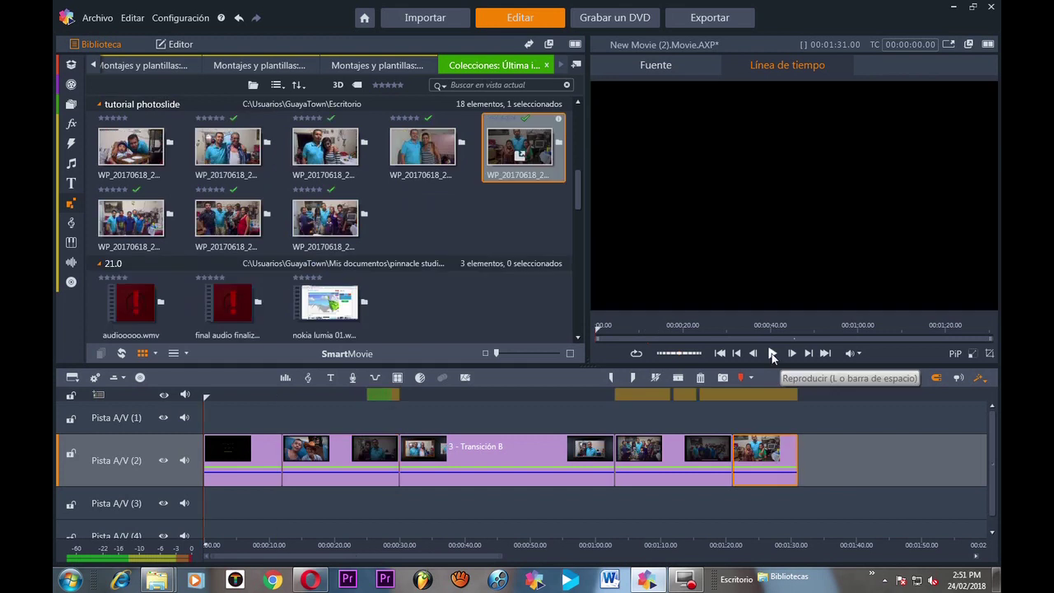
# - Play the finished movie from the start, opening on the Reunion Familiar title
pyautogui.click(773, 355)
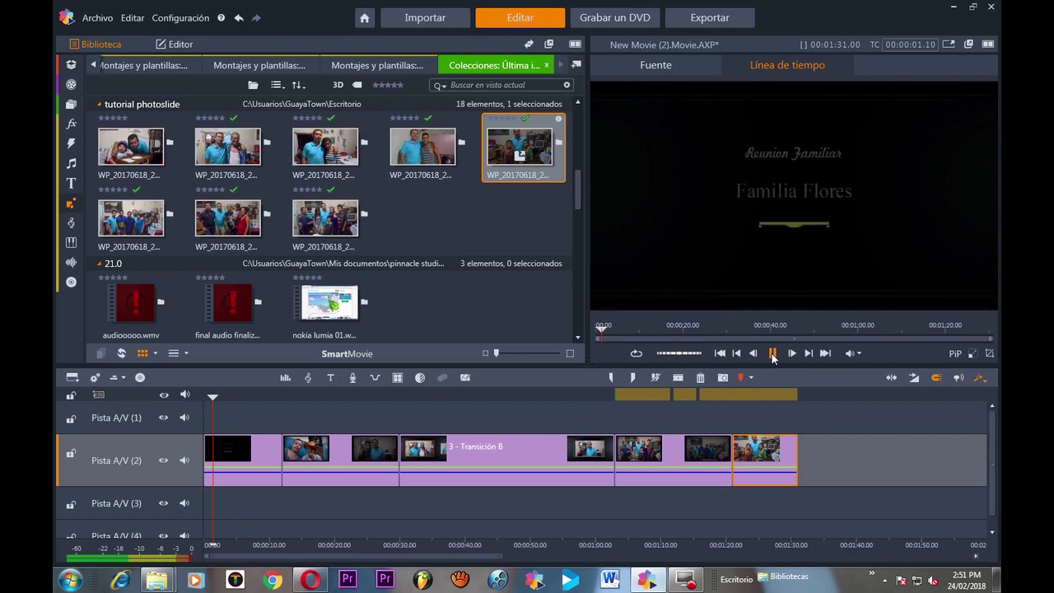